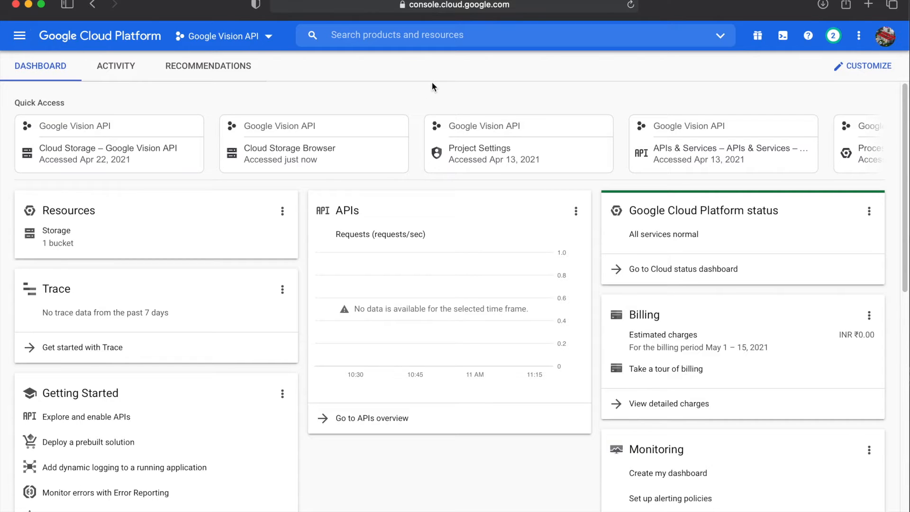
pyautogui.click(411, 36)
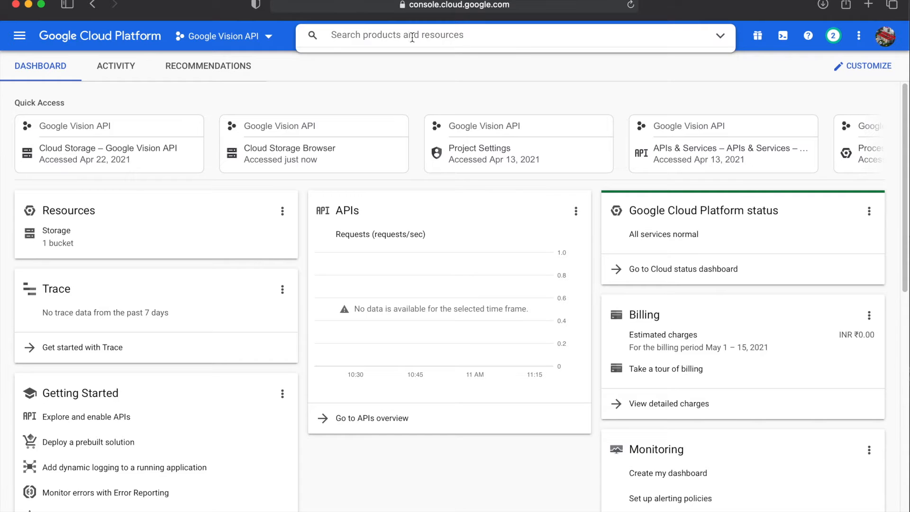
pyautogui.write('clud bucket')
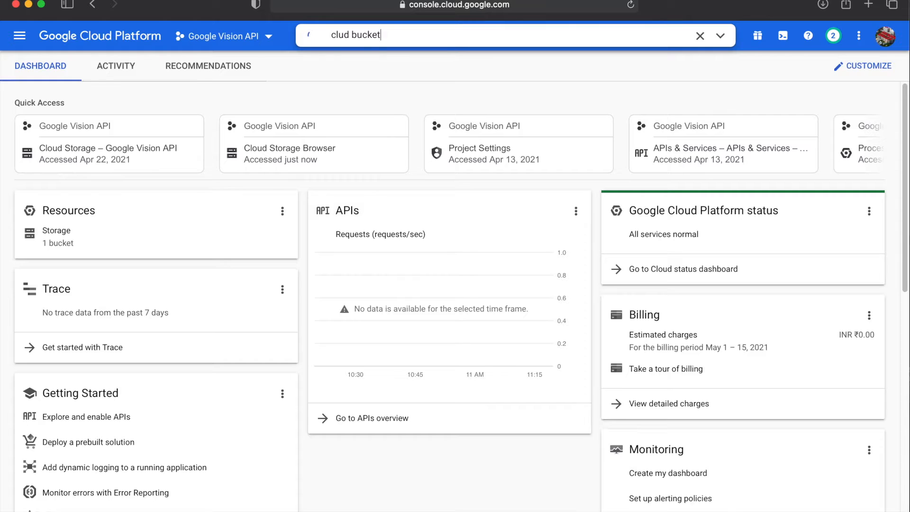
pyautogui.doubleClick(341, 35)
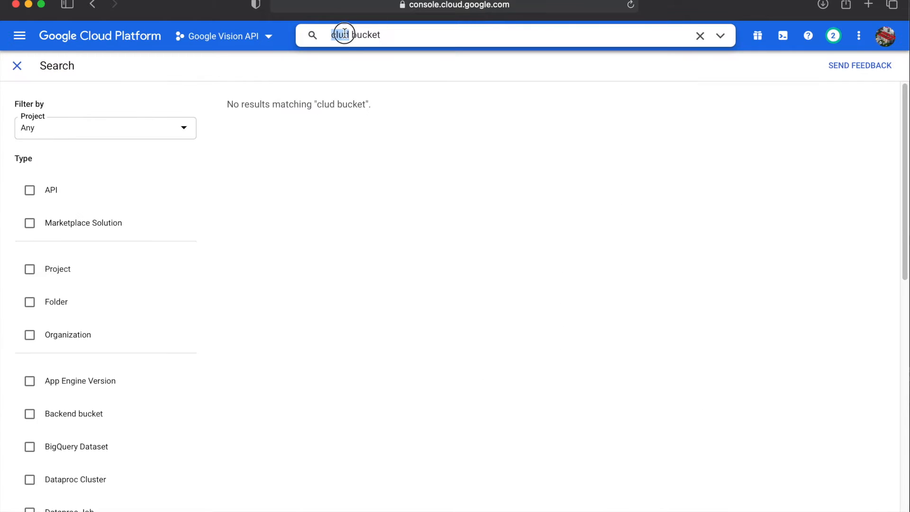
pyautogui.write('c')
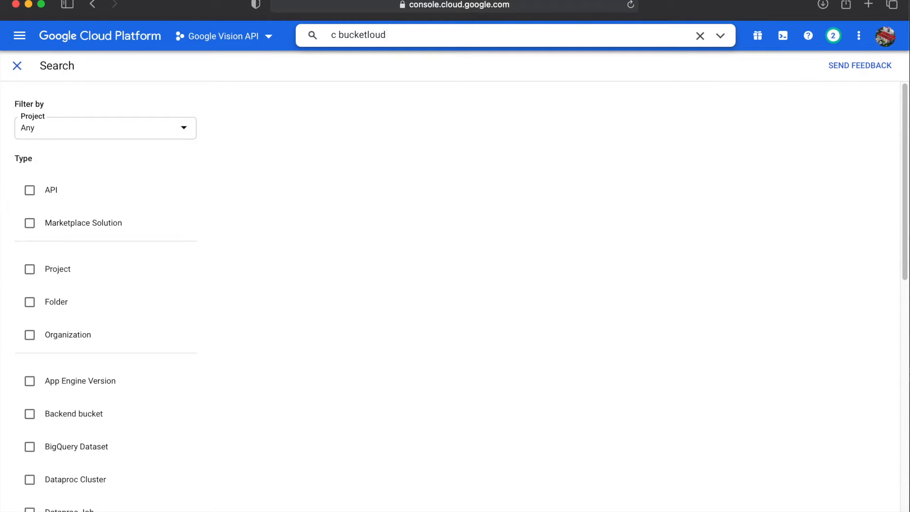
pyautogui.rightClick(345, 33)
# Step: Search the console for "cloud bucket" and open the Cloud Storage product page
pyautogui.click(501, 36)
pyautogui.press('super+a')
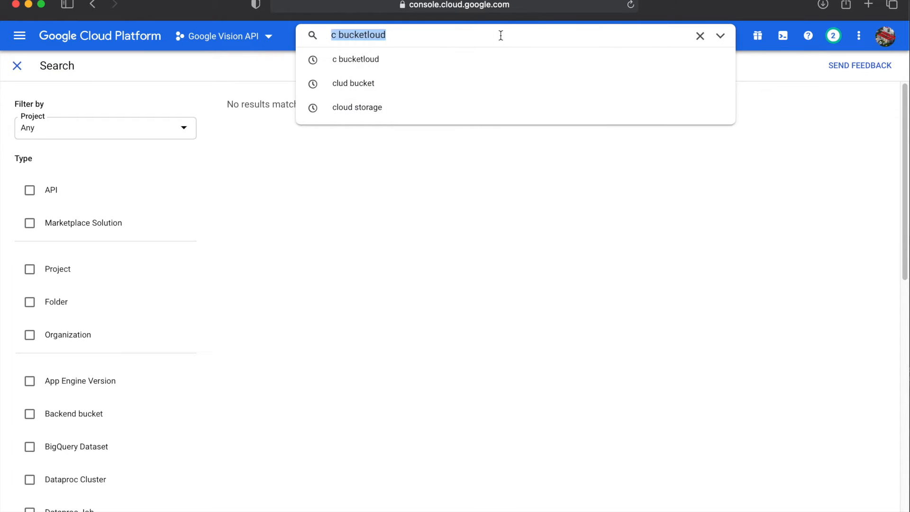
pyautogui.write('clou')
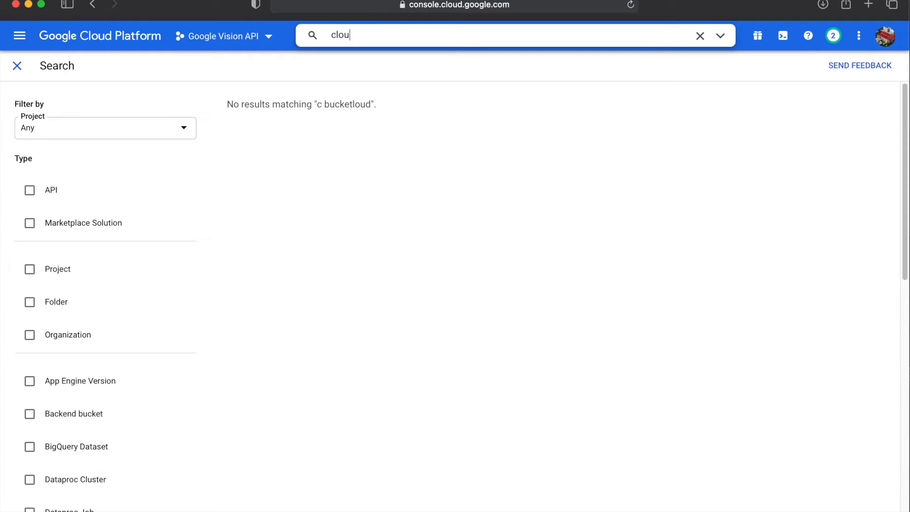
pyautogui.write('d bucket')
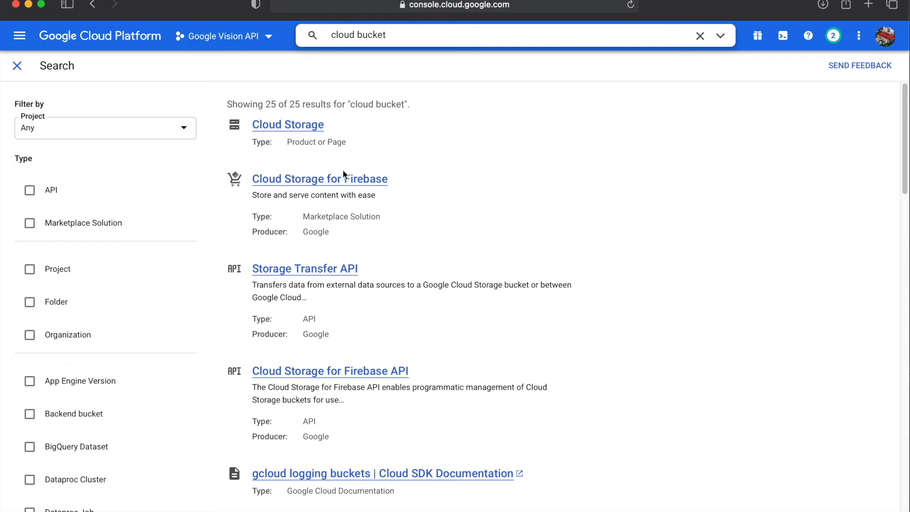
pyautogui.click(315, 126)
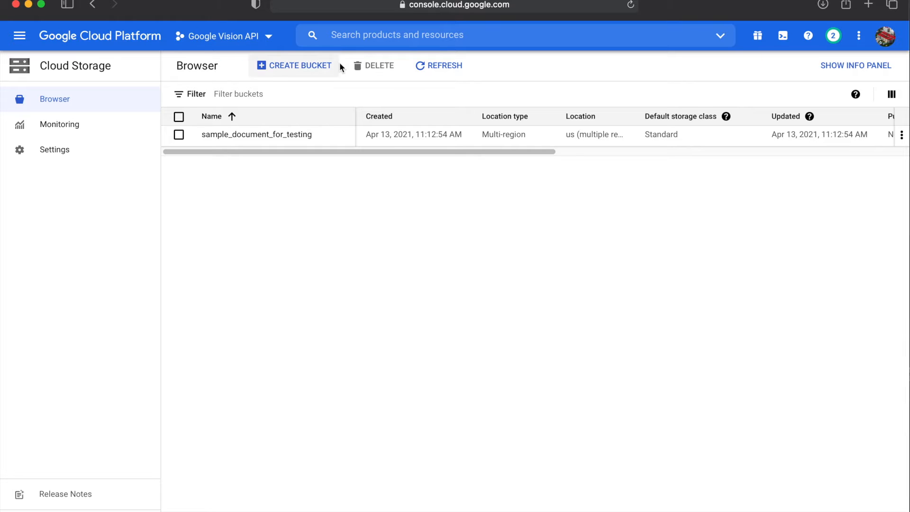
# Step: Start creating a new storage bucket and enter sample-bucket-dem0-101 as its name
pyautogui.click(267, 64)
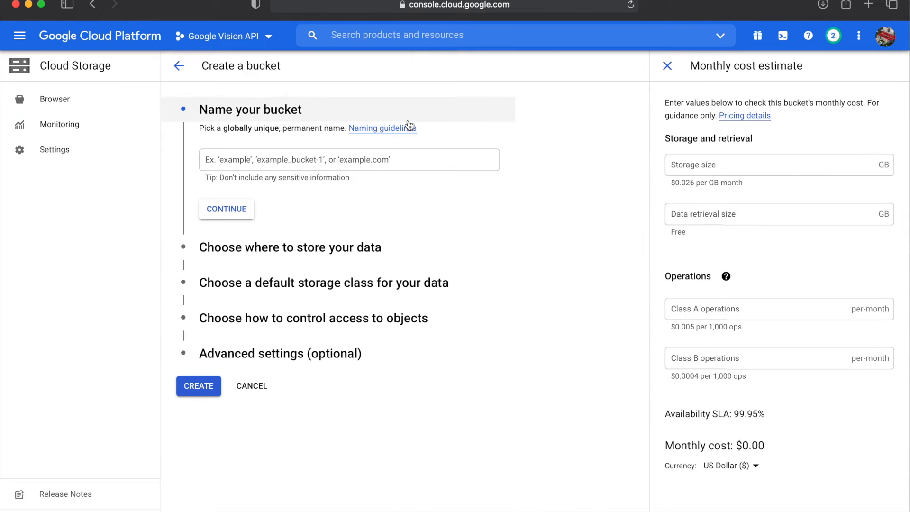
pyautogui.click(250, 161)
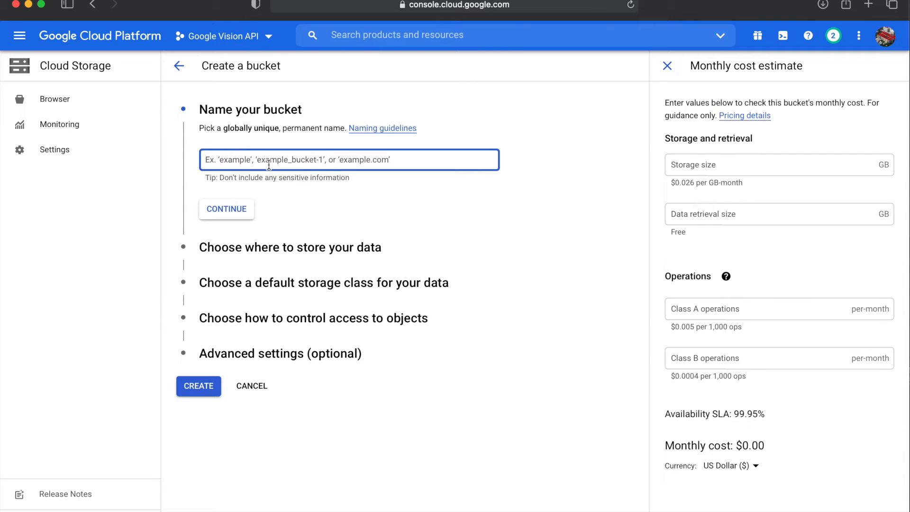
pyautogui.write('sa')
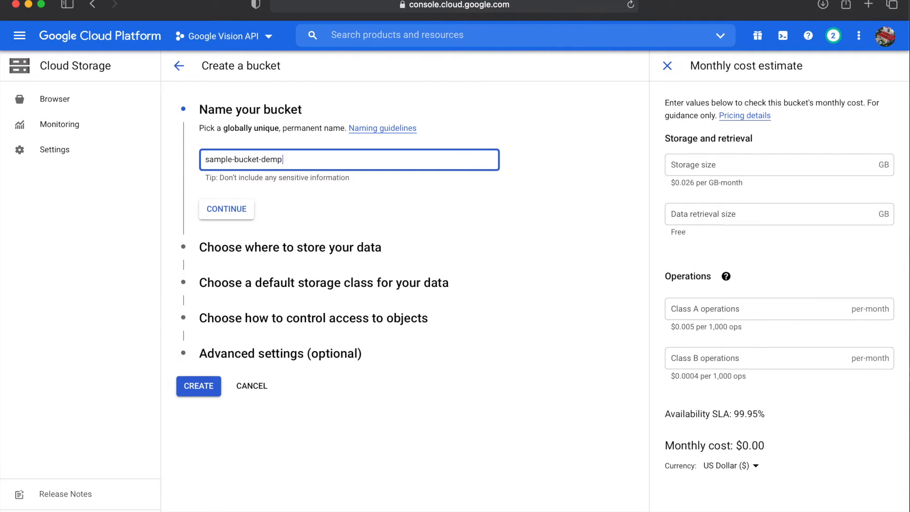
pyautogui.write('mple-bucket-dem0-101')
pyautogui.moveTo(302, 160); pyautogui.dragTo(190, 161)
pyautogui.click(312, 158)
# Step: Open the bucket naming guidelines and review the rules on allowed characters, dots, and starting or ending characters
pyautogui.click(377, 131)
pyautogui.click(567, 30)
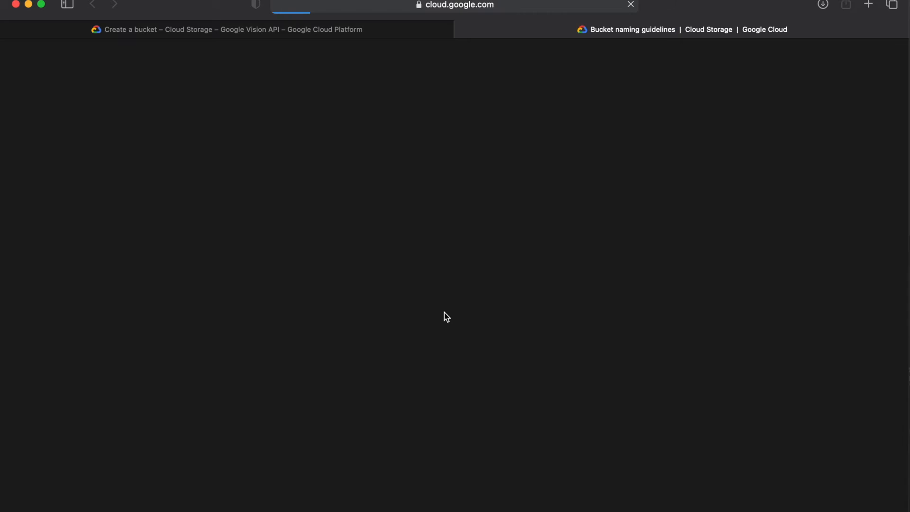
pyautogui.scroll(-2, 386, 294)
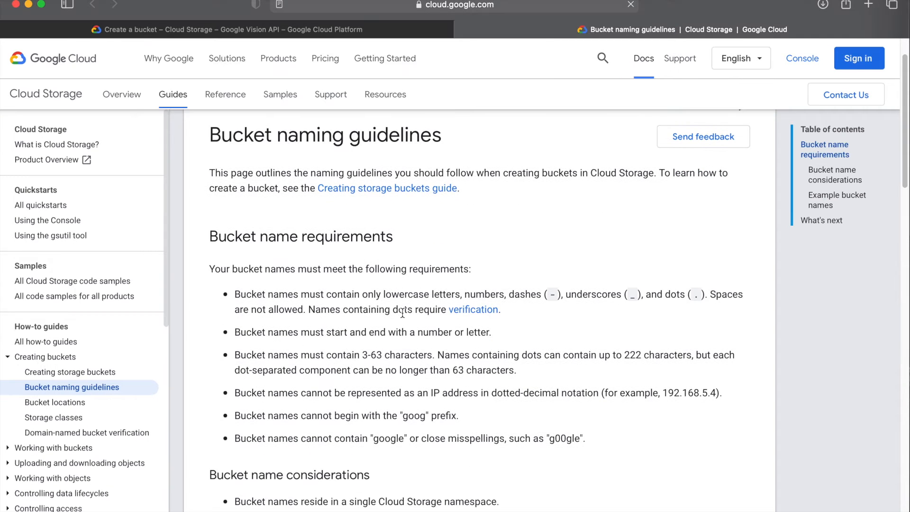
pyautogui.moveTo(352, 294); pyautogui.dragTo(508, 295)
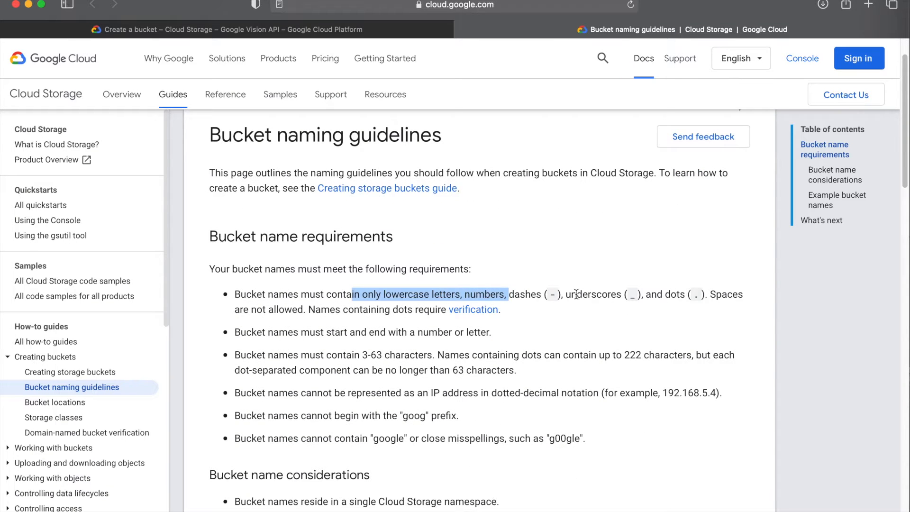
pyautogui.click(531, 292)
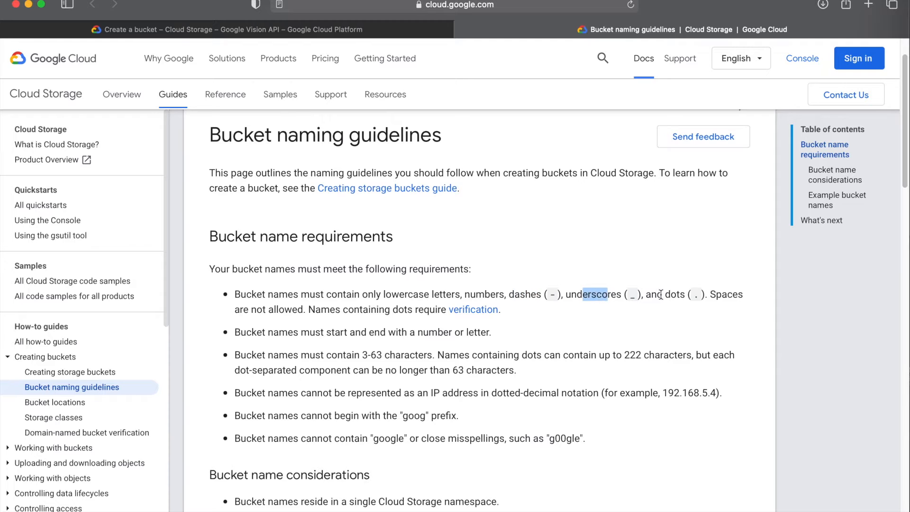
pyautogui.moveTo(663, 294); pyautogui.dragTo(677, 301)
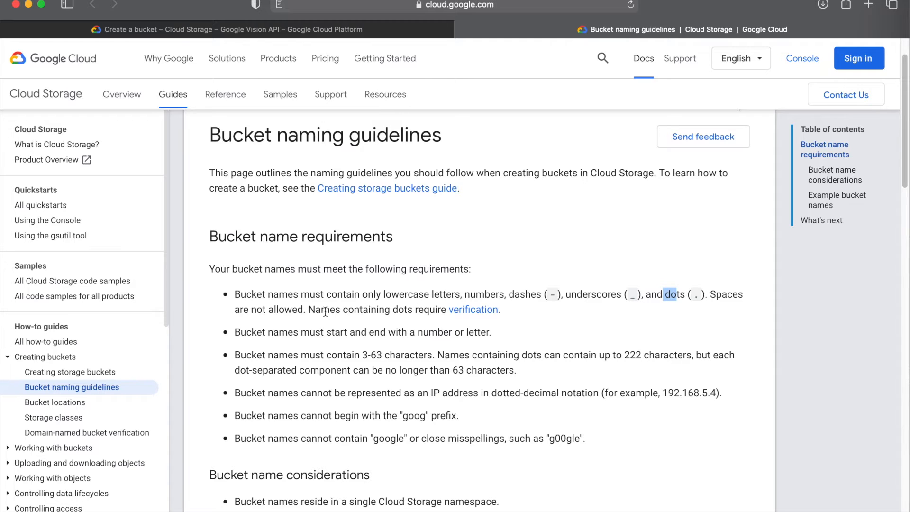
pyautogui.moveTo(326, 311); pyautogui.dragTo(412, 315)
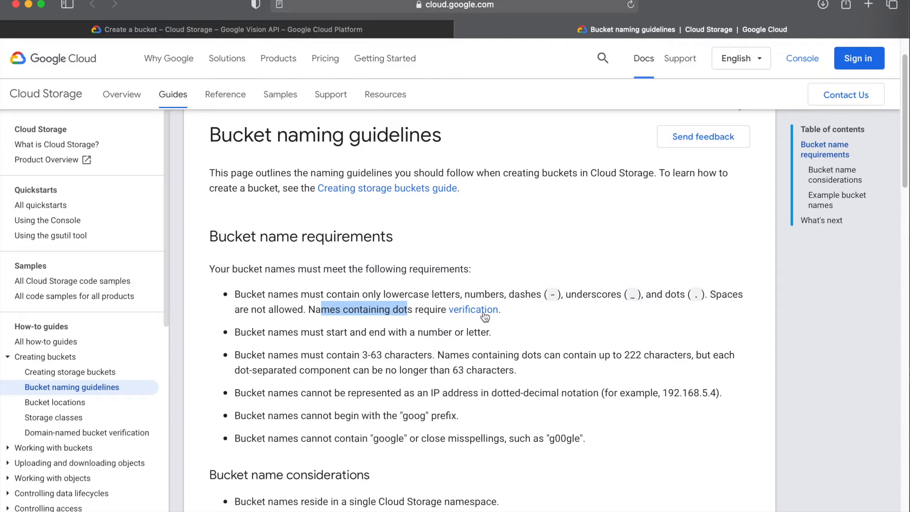
pyautogui.click(253, 335)
pyautogui.moveTo(254, 335); pyautogui.dragTo(351, 333)
pyautogui.click(395, 333)
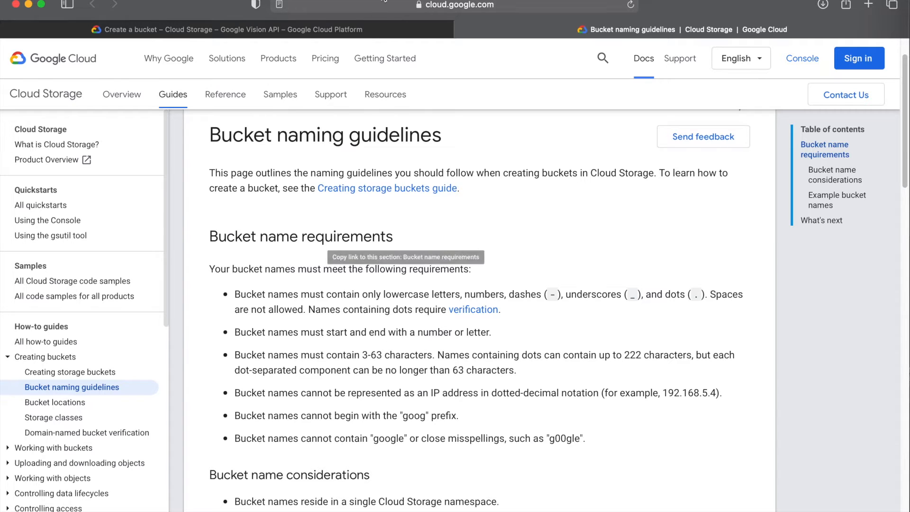
# Step: Review the bucket name length limits, including the limit for names containing dots
pyautogui.moveTo(379, 34)
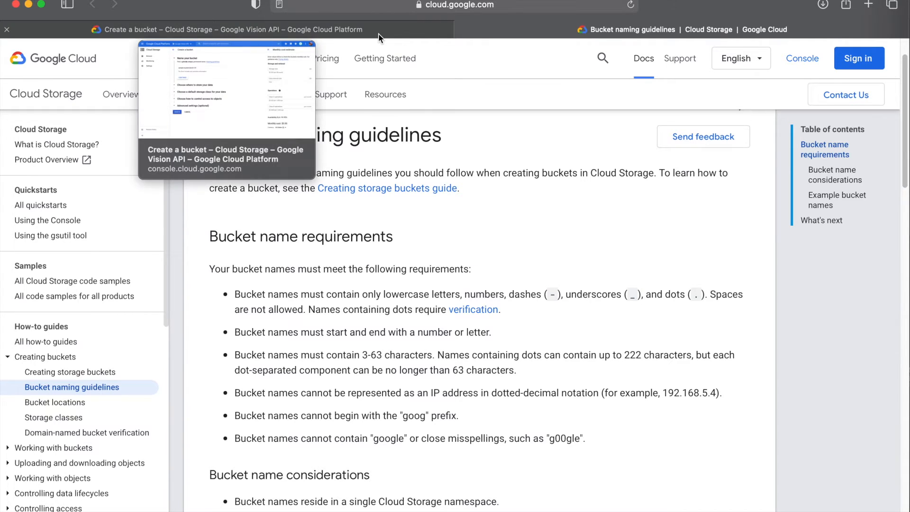
pyautogui.moveTo(362, 354); pyautogui.dragTo(382, 353)
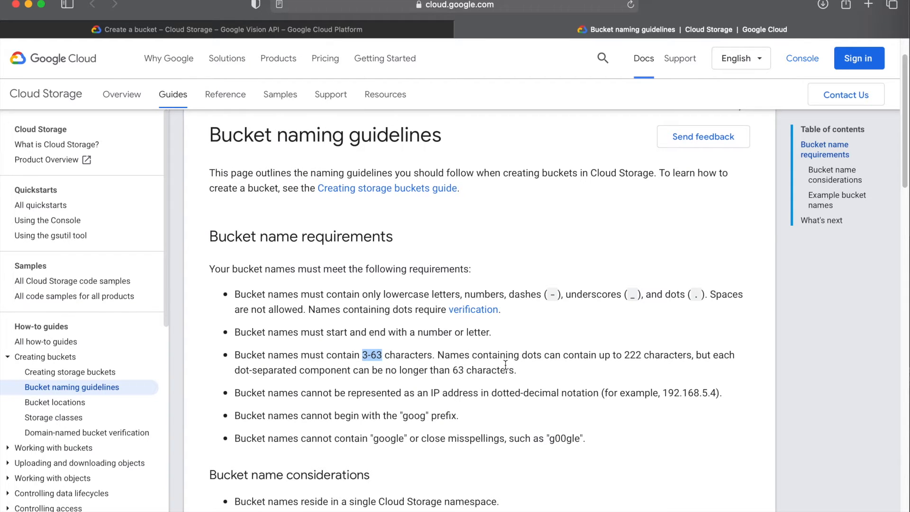
pyautogui.moveTo(665, 295); pyautogui.dragTo(691, 295)
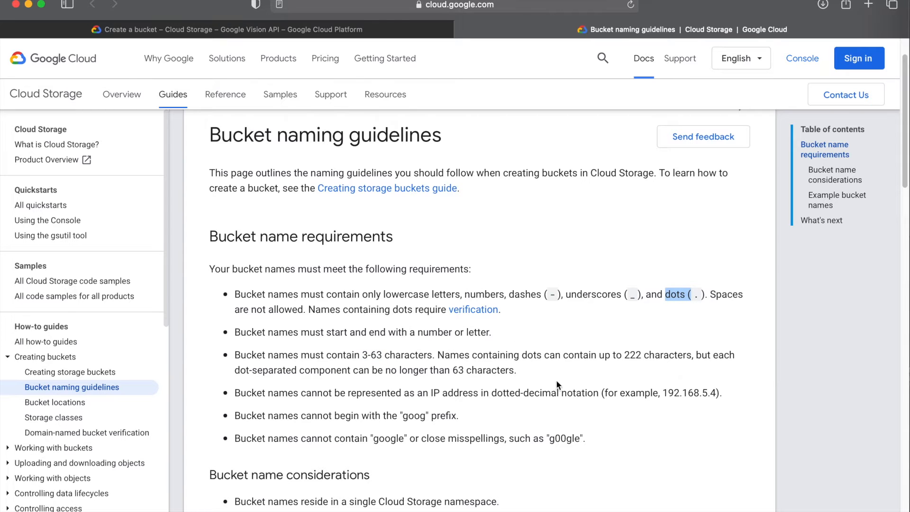
pyautogui.moveTo(449, 354); pyautogui.dragTo(528, 371)
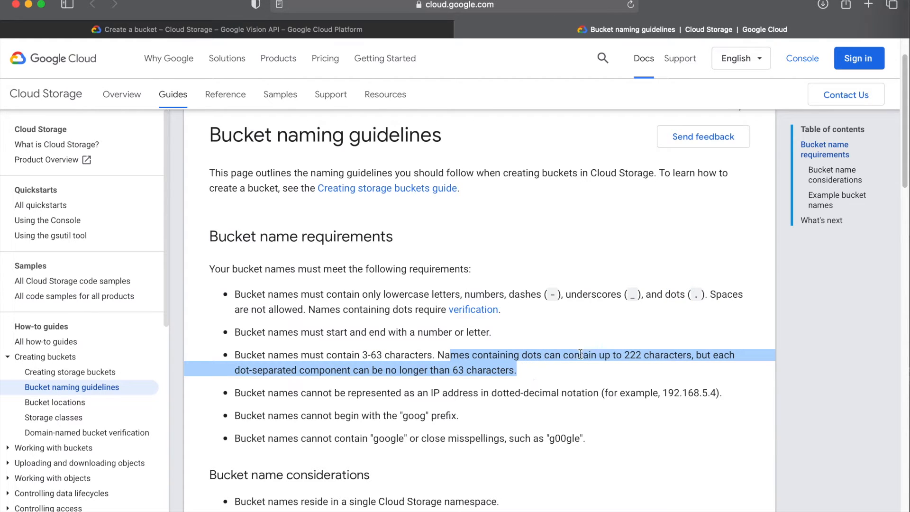
pyautogui.moveTo(624, 355); pyautogui.dragTo(642, 353)
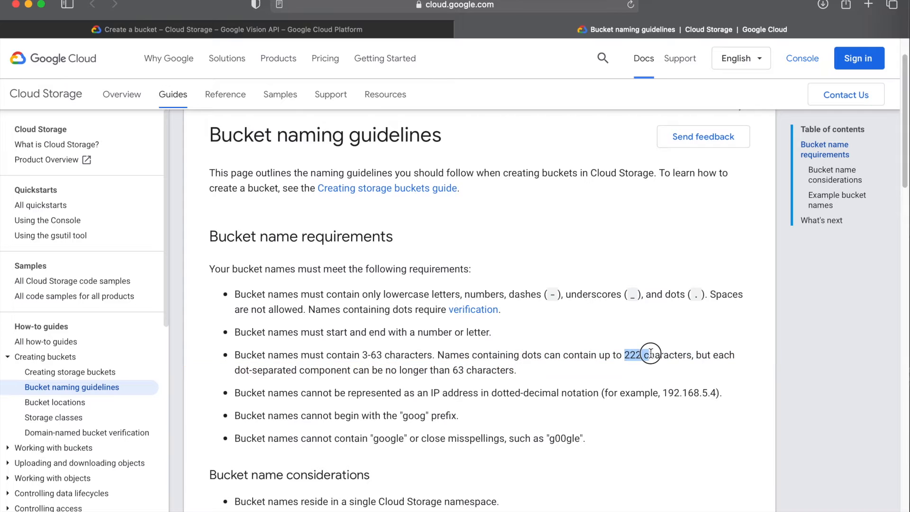
pyautogui.doubleClick(635, 352)
# Step: Review the naming requirement about IP addresses in dotted-decimal notation and its example
pyautogui.moveTo(263, 393); pyautogui.dragTo(541, 393)
pyautogui.click(592, 390)
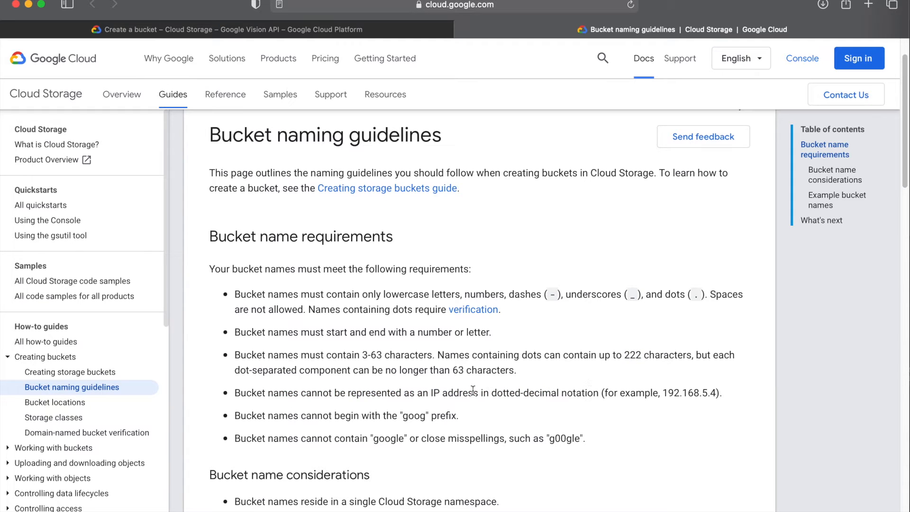
pyautogui.moveTo(317, 393); pyautogui.dragTo(438, 393)
pyautogui.click(497, 395)
pyautogui.moveTo(246, 393); pyautogui.dragTo(356, 393)
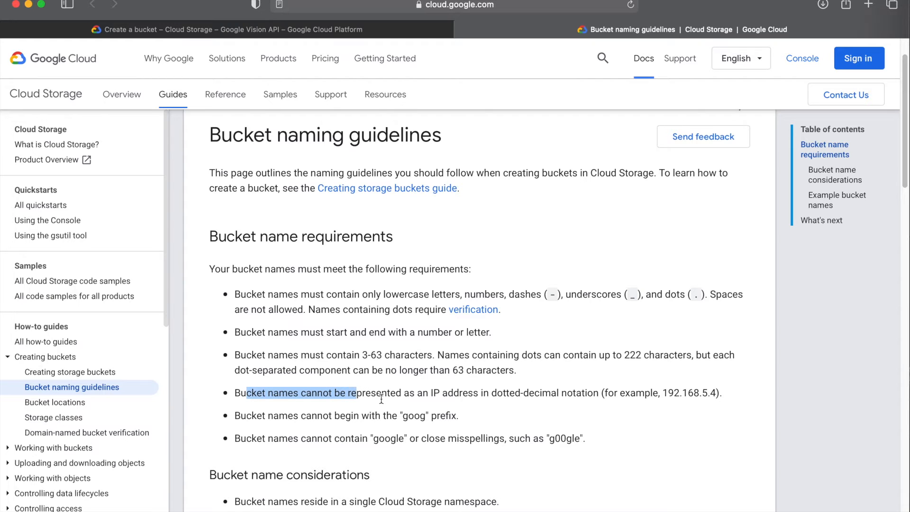
pyautogui.doubleClick(382, 399)
pyautogui.click(458, 397)
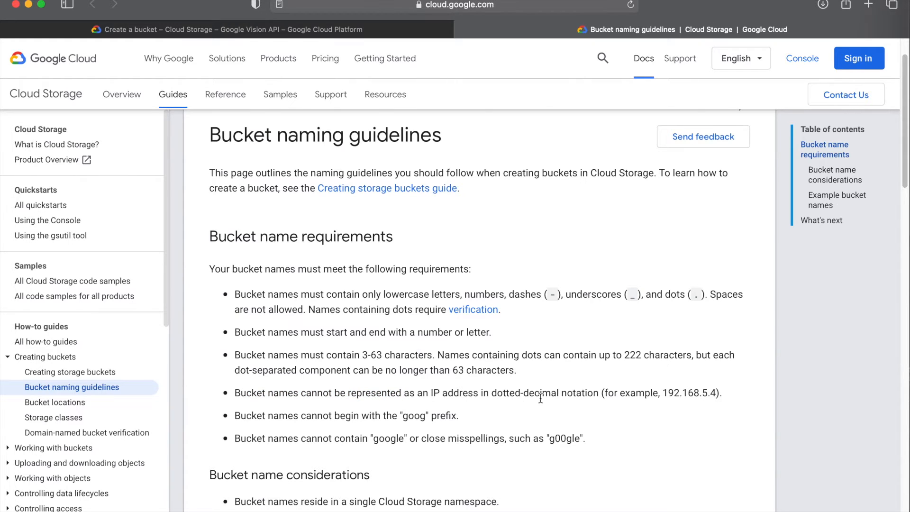
pyautogui.moveTo(650, 392); pyautogui.dragTo(711, 394)
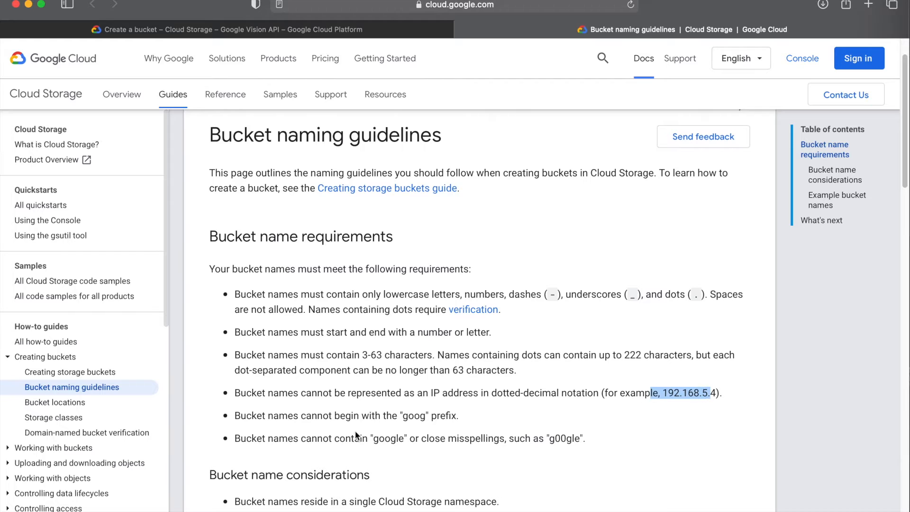
# Step: Review the naming requirements about the "goog" prefix and names containing "google" or close misspellings
pyautogui.moveTo(272, 419); pyautogui.dragTo(432, 420)
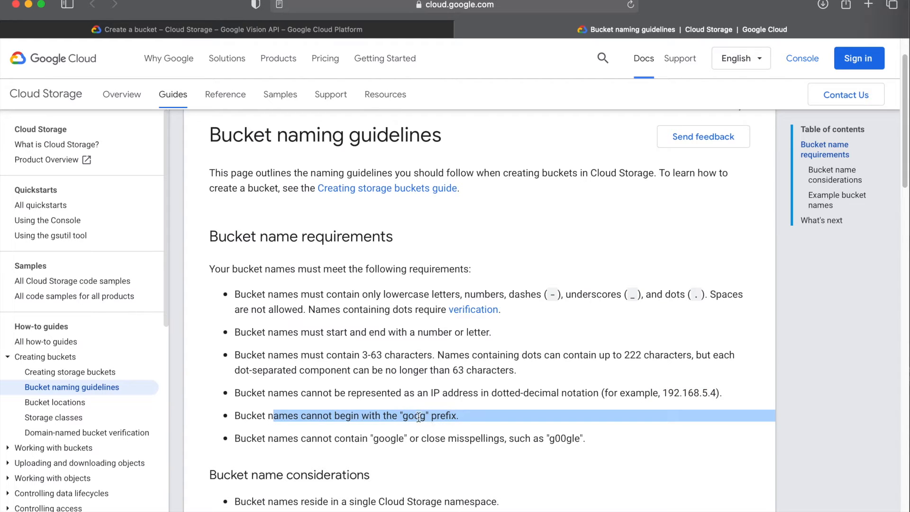
pyautogui.click(417, 416)
pyautogui.doubleClick(411, 416)
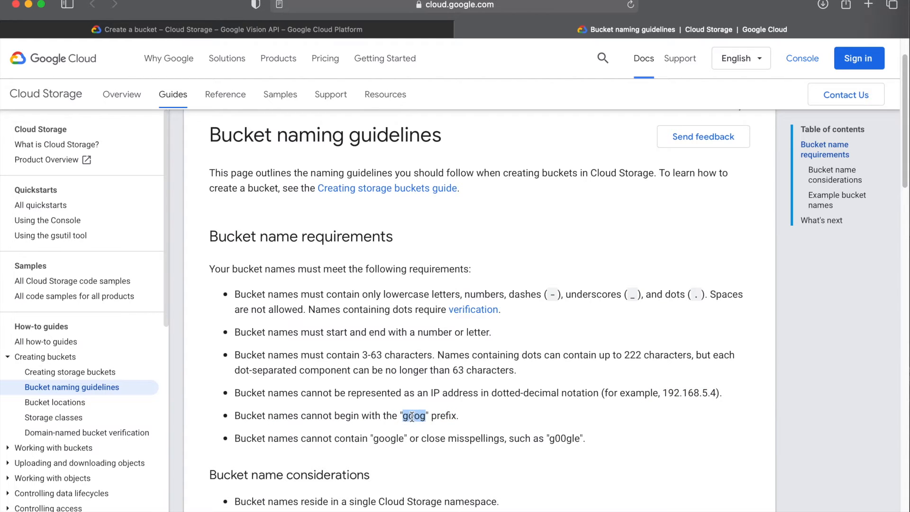
pyautogui.moveTo(262, 438)
pyautogui.mouseDown()
pyautogui.moveTo(463, 437)
pyautogui.moveTo(445, 437)
pyautogui.mouseUp()
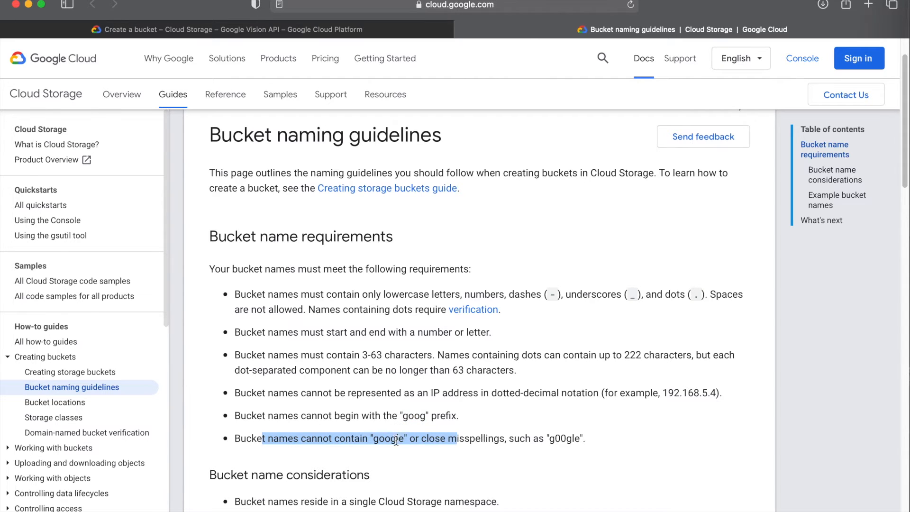
pyautogui.click(413, 440)
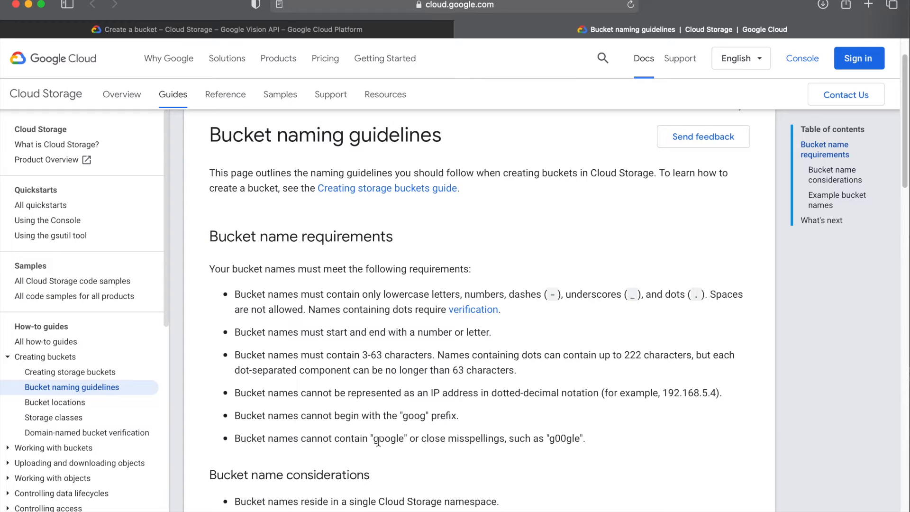
# Step: Return to the bucket creation form, accept the name, and keep the Multi-region location us (multiple regions in United States)
pyautogui.hotkey('ctrl', 'shift', 'Tab')
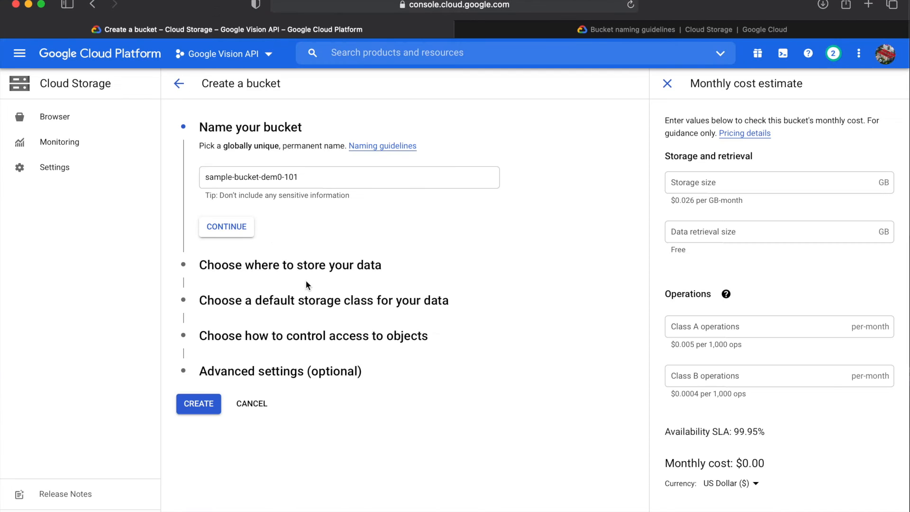
pyautogui.click(325, 179)
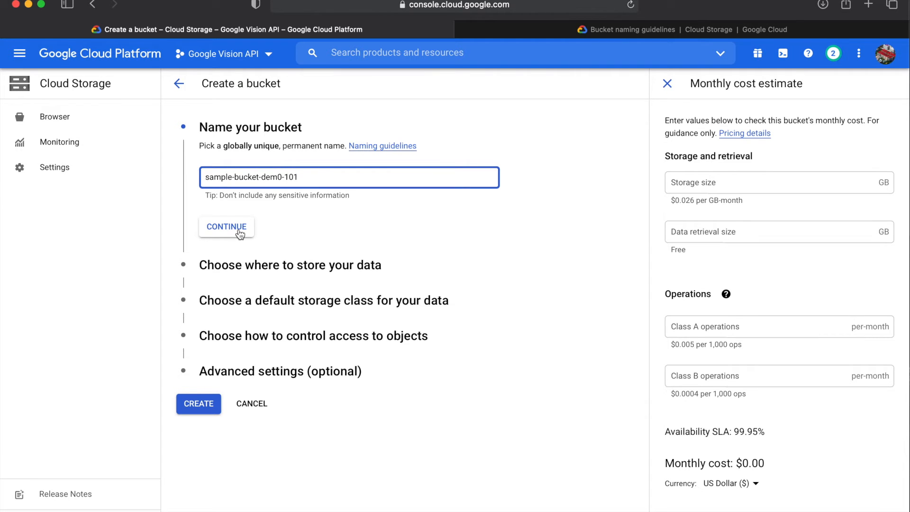
pyautogui.click(242, 235)
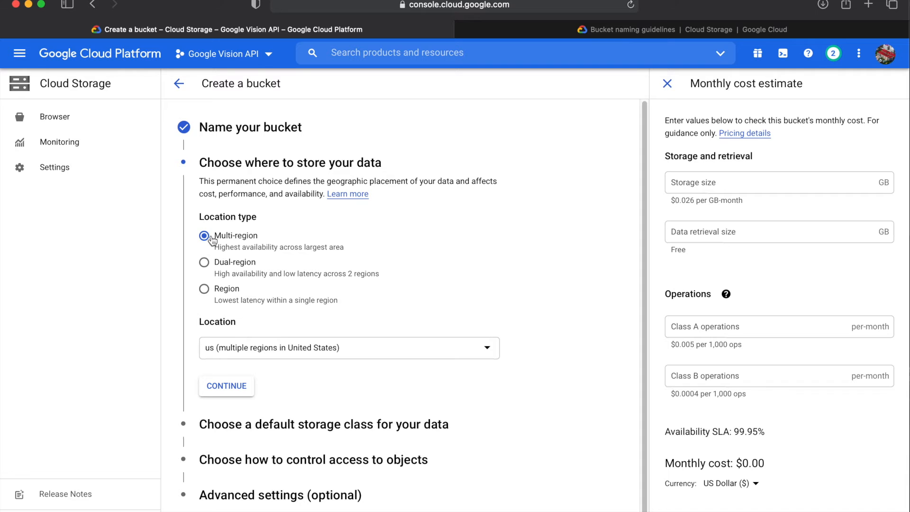
pyautogui.click(240, 389)
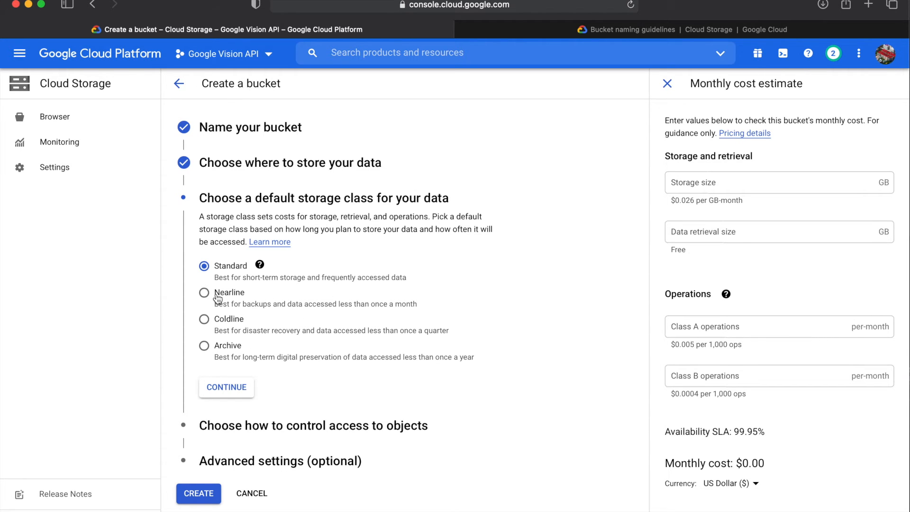
# Step: Create the bucket with the Standard storage class, Uniform access control, a Google-managed encryption key, and no retention policy or labels
pyautogui.click(213, 393)
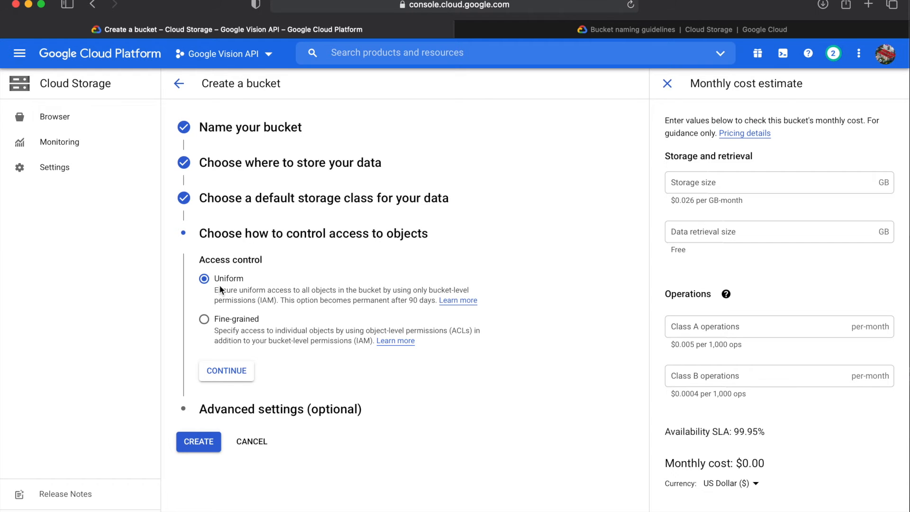
pyautogui.click(227, 371)
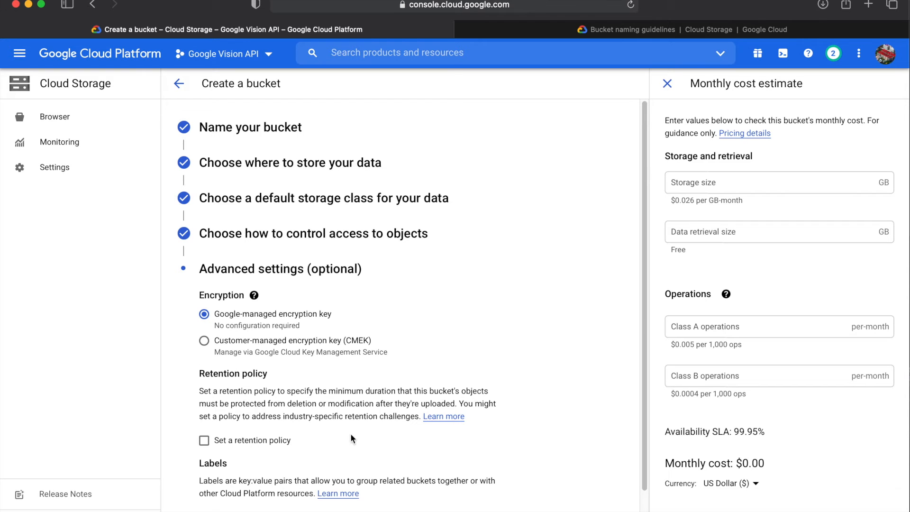
pyautogui.scroll(-3, 359, 435)
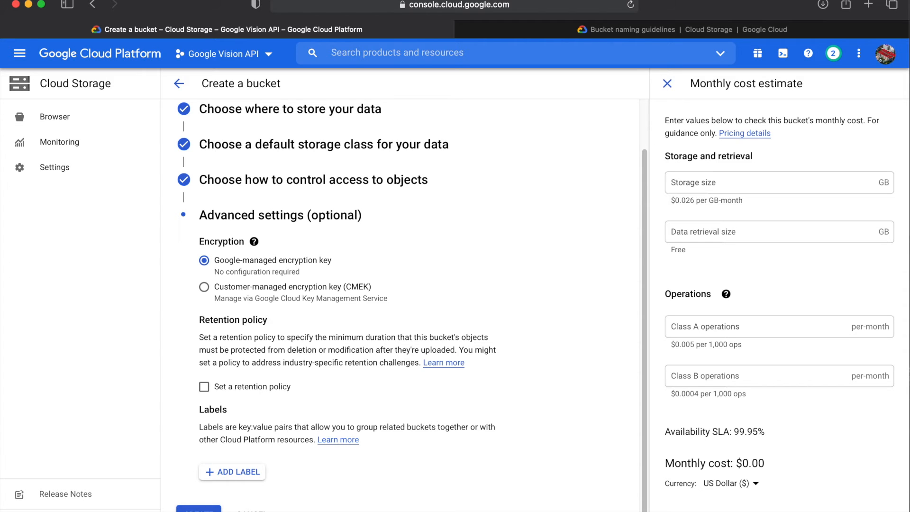
pyautogui.click(199, 509)
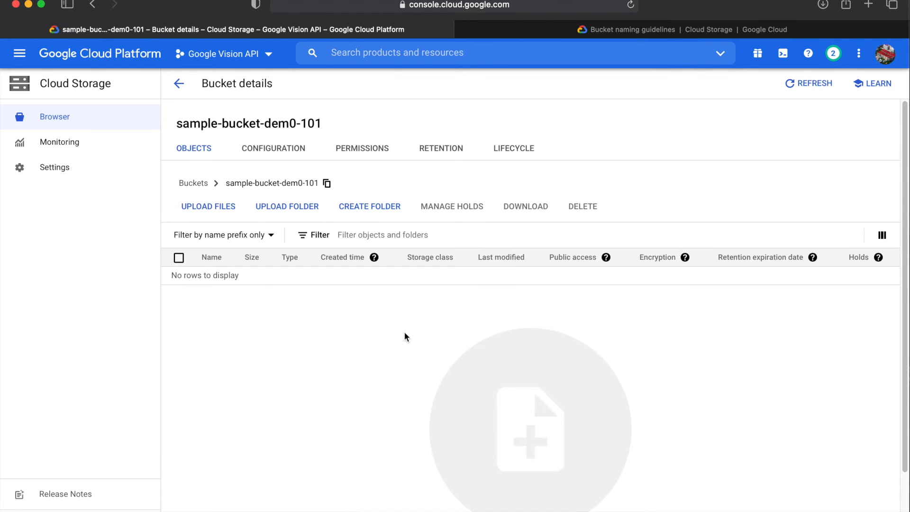
# Step: Review the new bucket's configuration, including its gsutil URI, and its permissions, retention and lifecycle settings
pyautogui.click(272, 158)
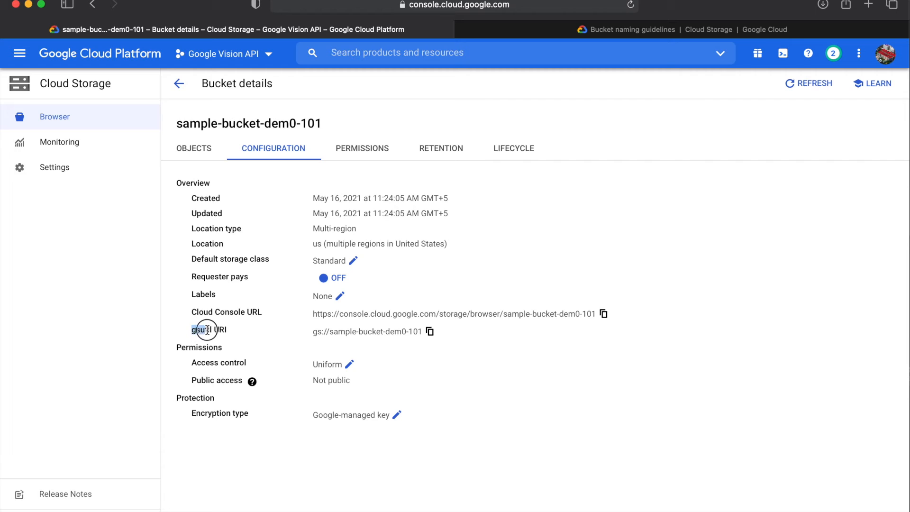
pyautogui.moveTo(313, 331); pyautogui.dragTo(453, 339)
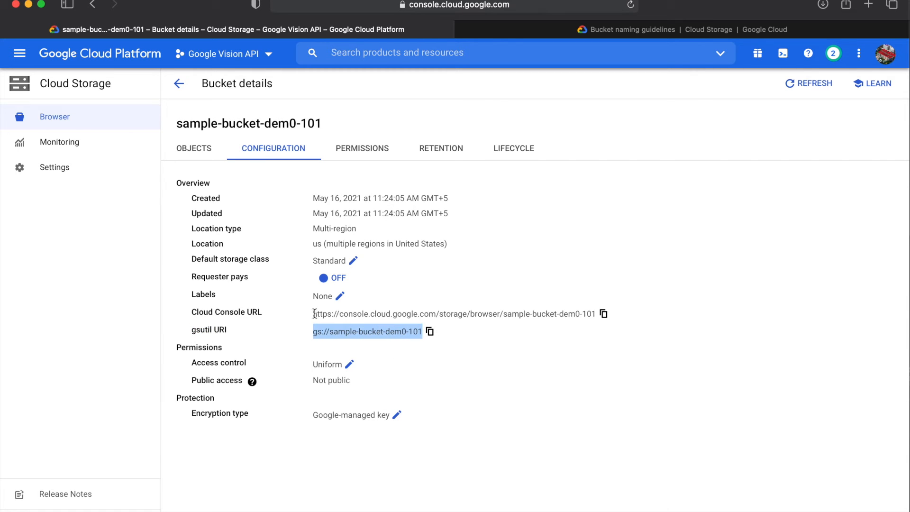
pyautogui.click(373, 148)
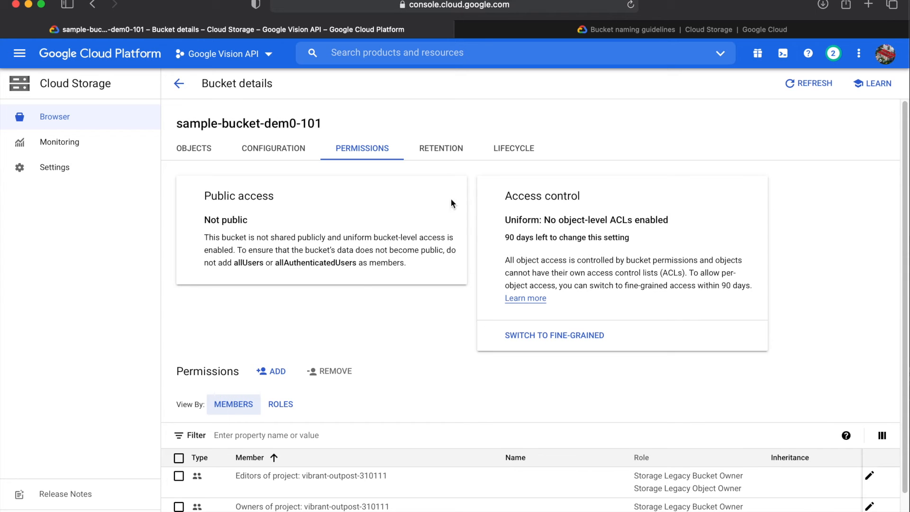
pyautogui.click(442, 147)
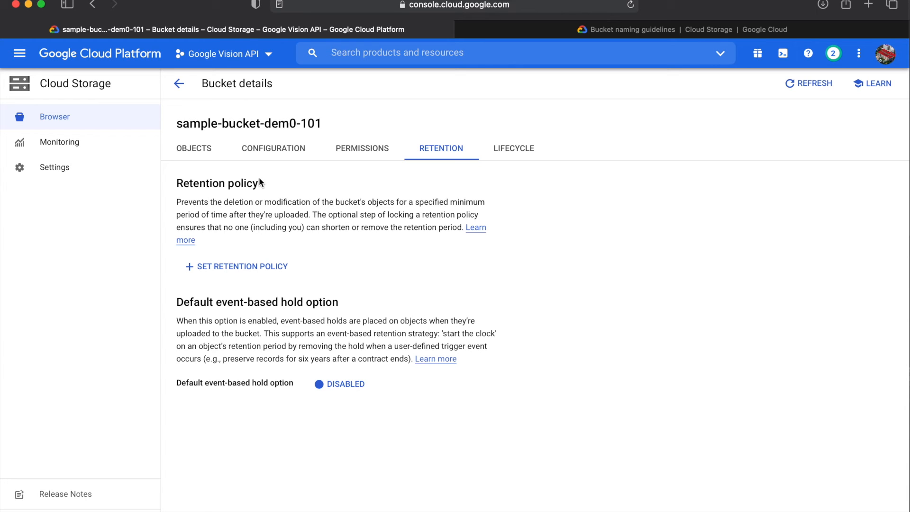
pyautogui.click(515, 147)
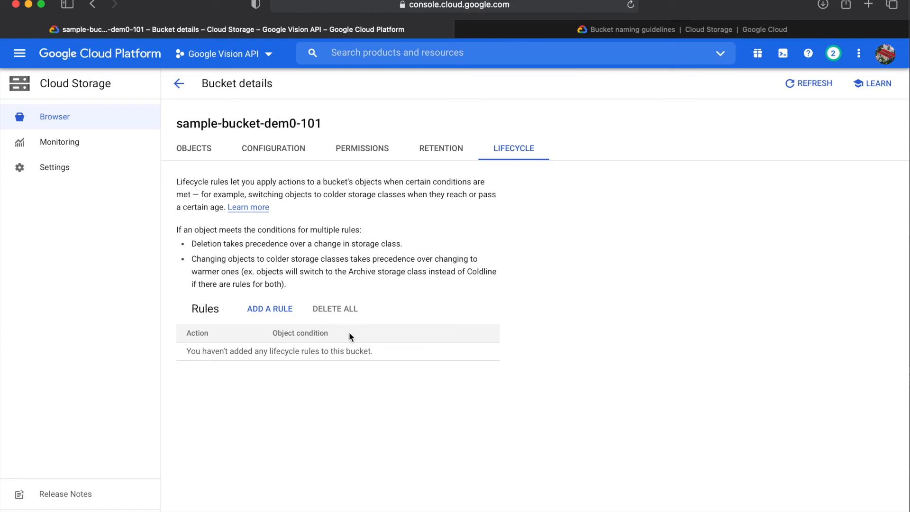
# Step: Upload the file Unknown-7 from the Technical Protocol folder in Finder into the bucket's objects and dismiss the upload status
pyautogui.click(193, 148)
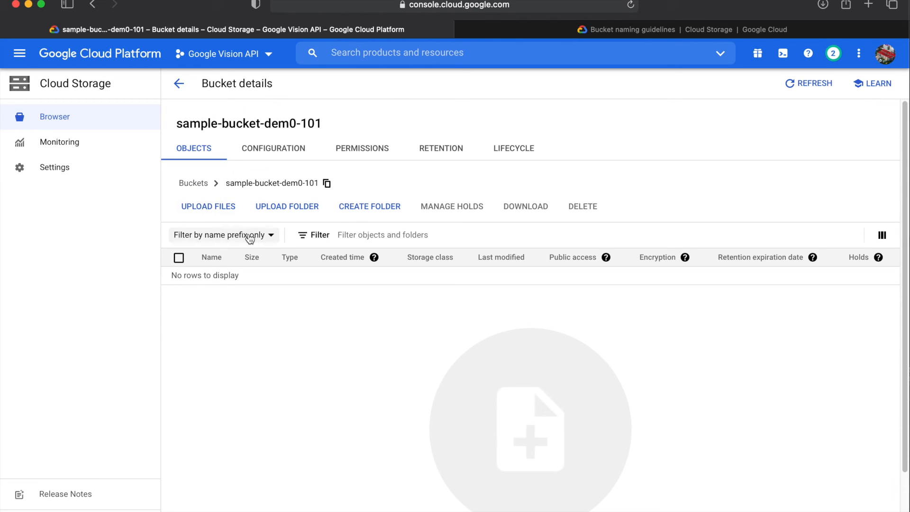
pyautogui.press('super+Tab')
pyautogui.press('super+Tab')
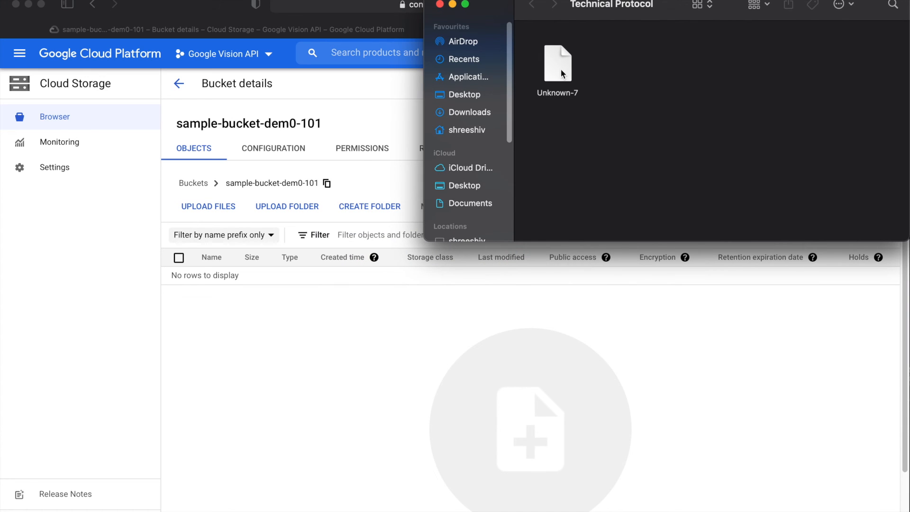
pyautogui.moveTo(561, 72); pyautogui.dragTo(297, 360)
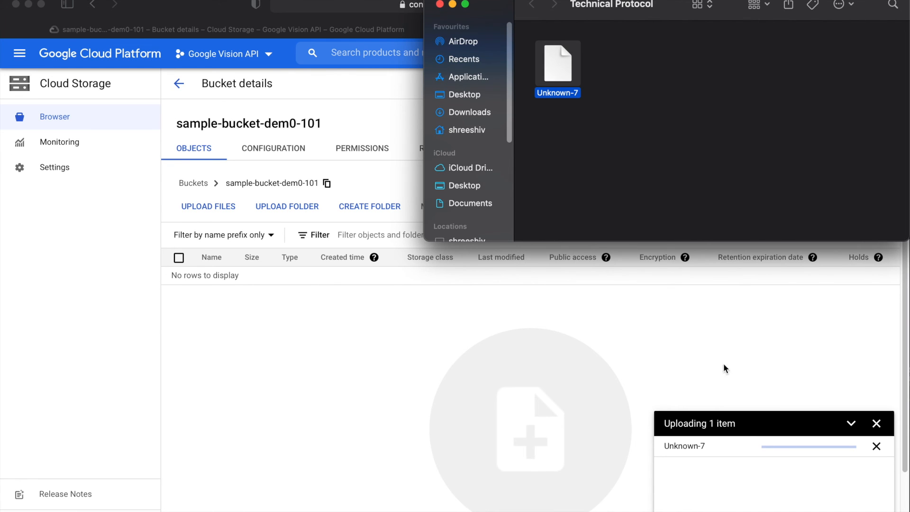
pyautogui.click(597, 341)
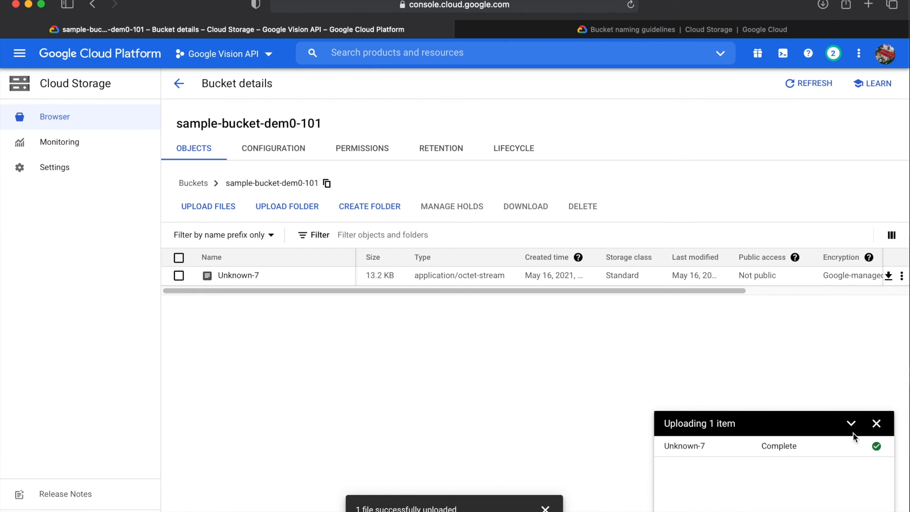
pyautogui.click(877, 425)
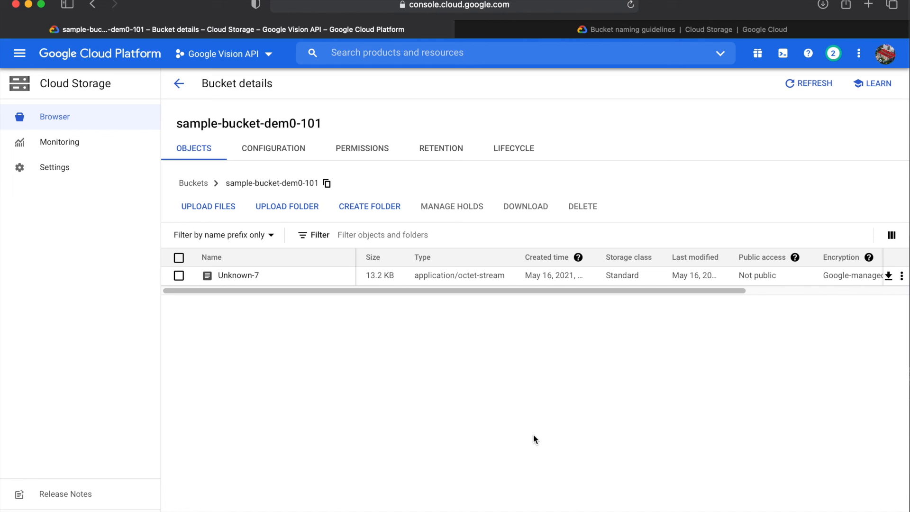
# Step: Examine the object details of Unknown-7 and return to the bucket's details
pyautogui.click(252, 277)
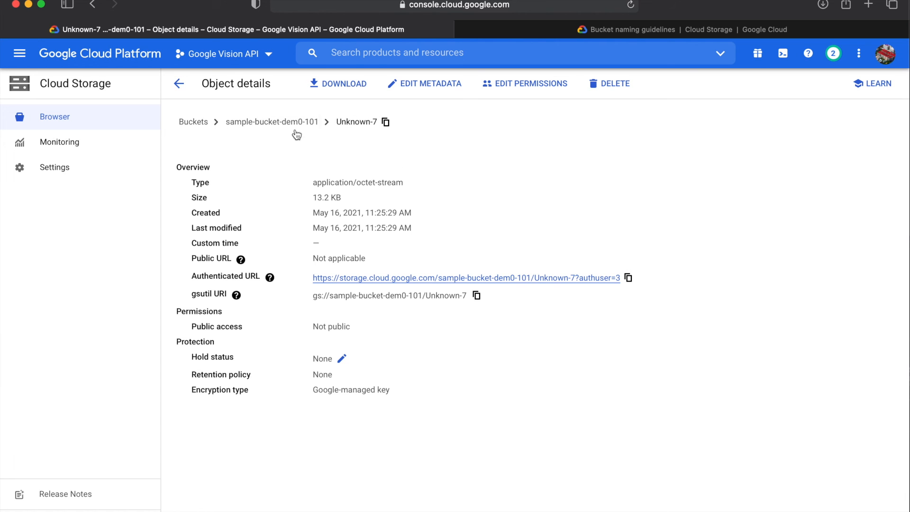
pyautogui.click(181, 86)
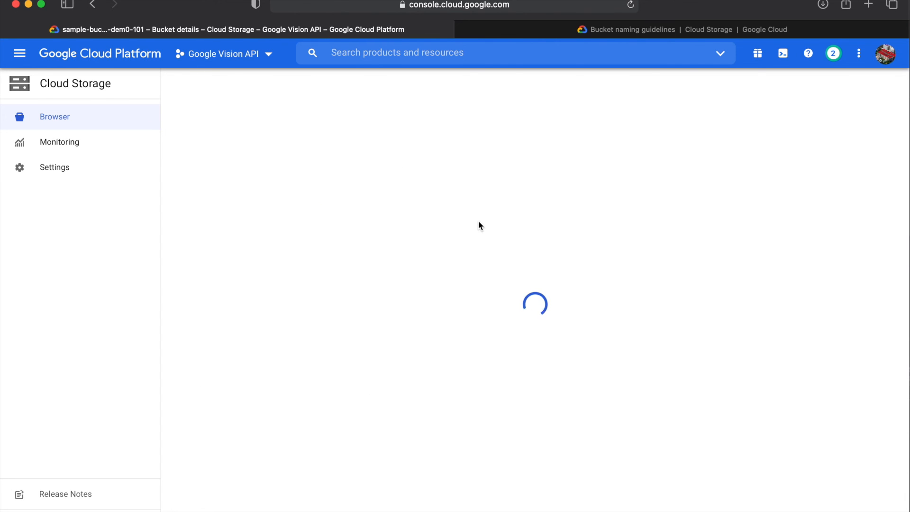